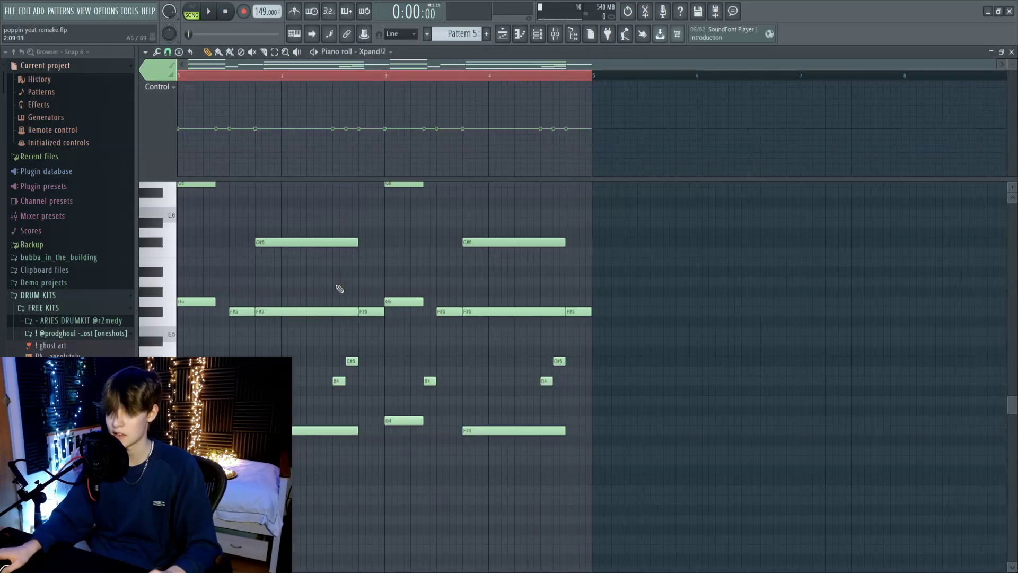
# - Play the organ chord pattern in the piano roll, then stop playback
pyautogui.scroll(3, 340, 289)
pyautogui.press('space')
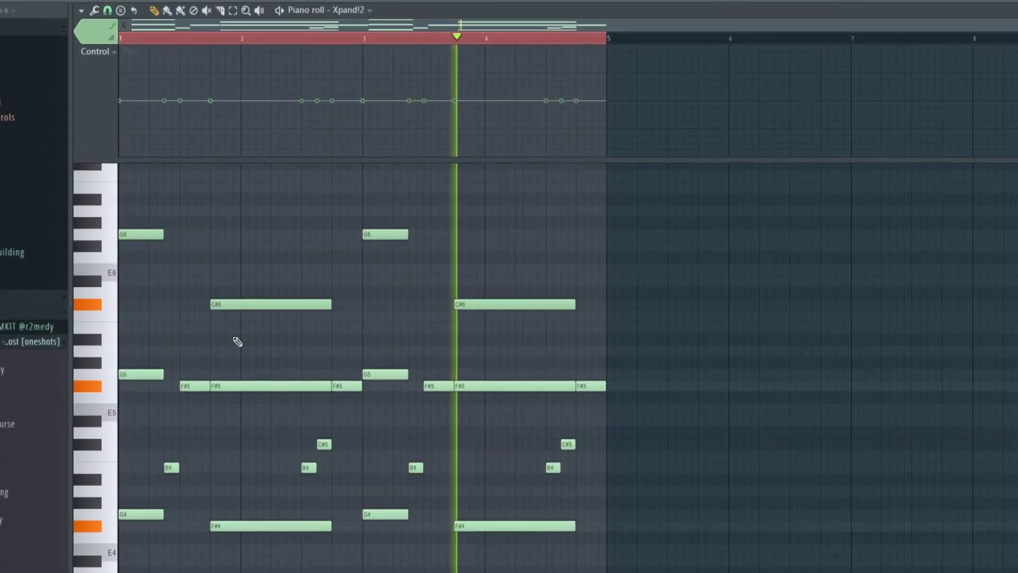
pyautogui.press('space')
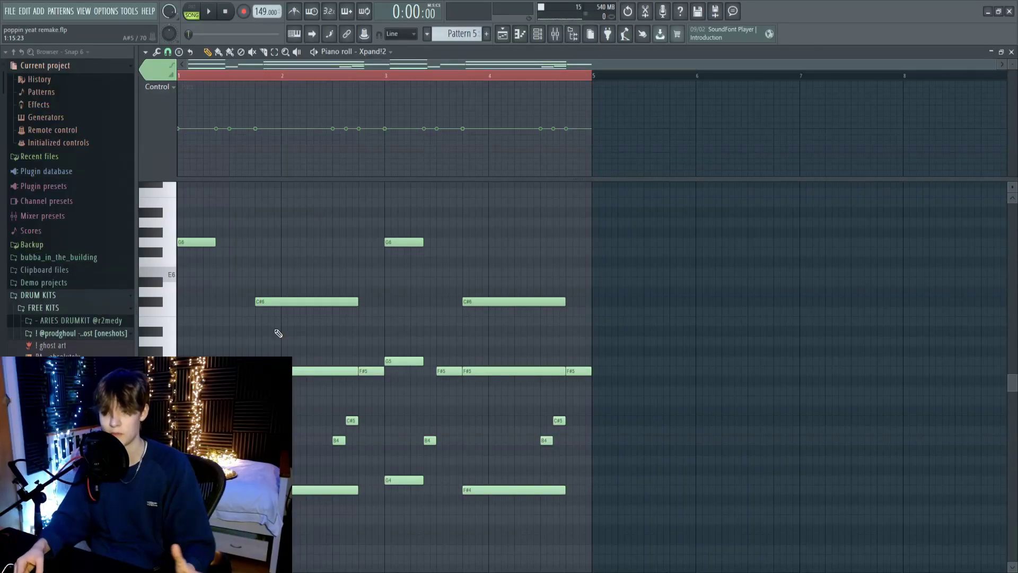
# - Check the Fruity parametric EQ 2 on mixer insert 3, then return to the channel rack
pyautogui.press('F9')
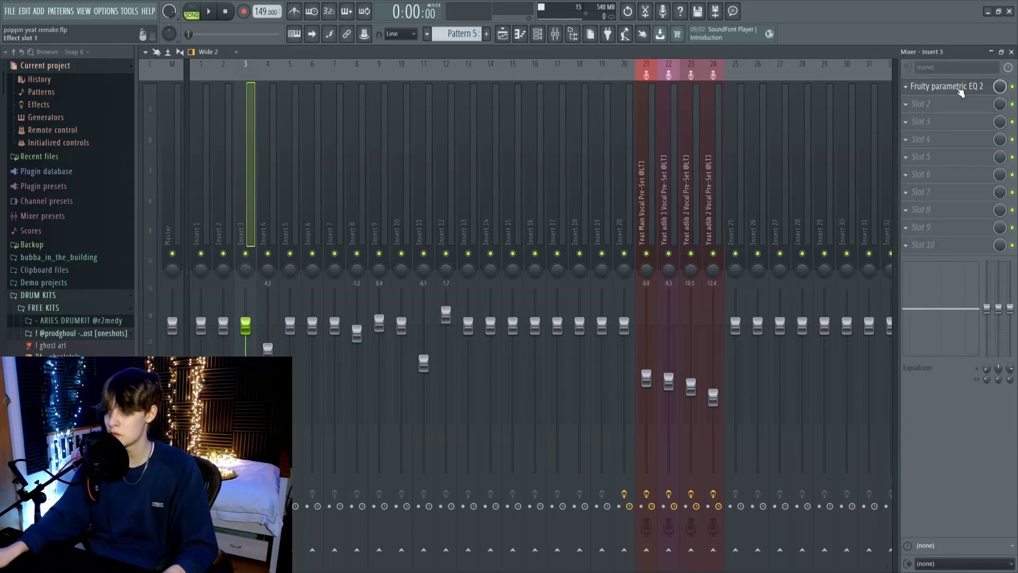
pyautogui.click(959, 87)
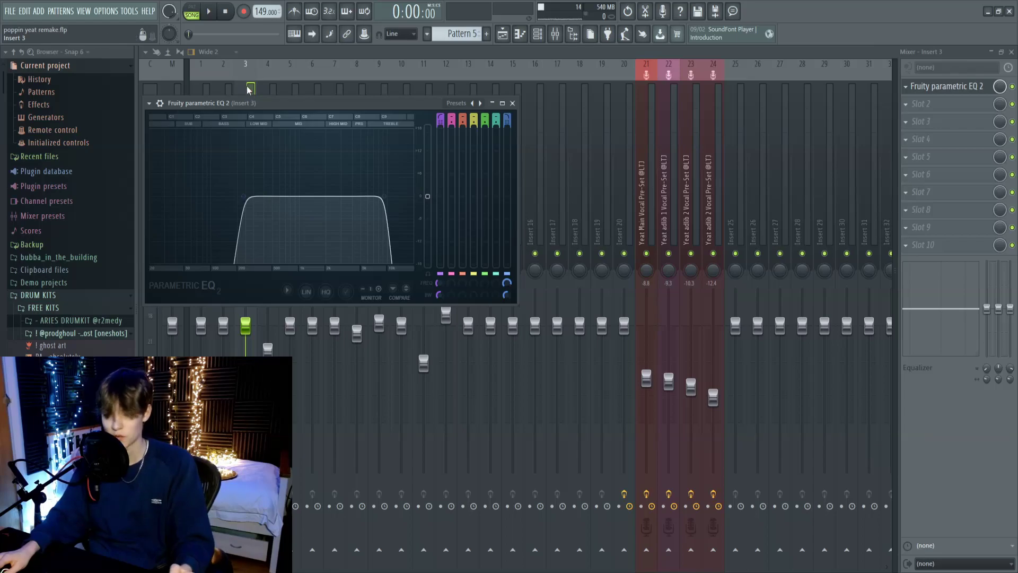
pyautogui.press('F6')
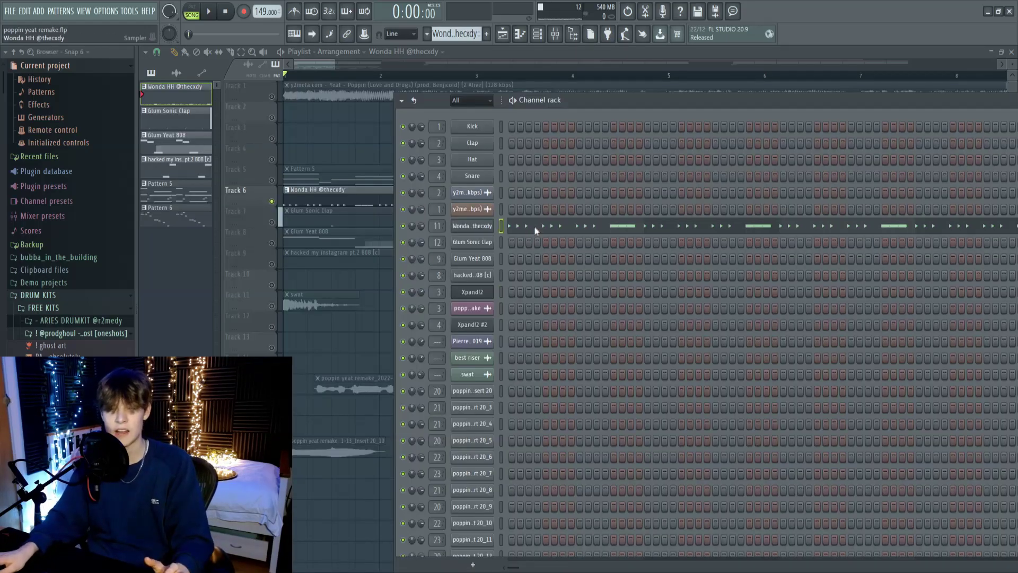
# - Open the Wonda HH pattern in the piano roll, zoom out, and play the hi-hats
pyautogui.click(544, 226)
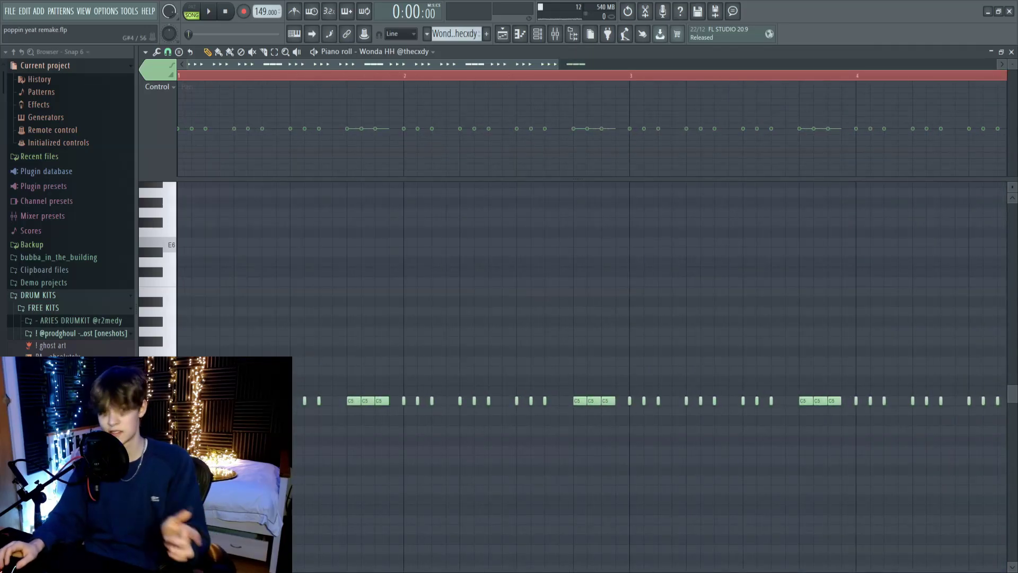
pyautogui.scroll(-2, 293, 415)
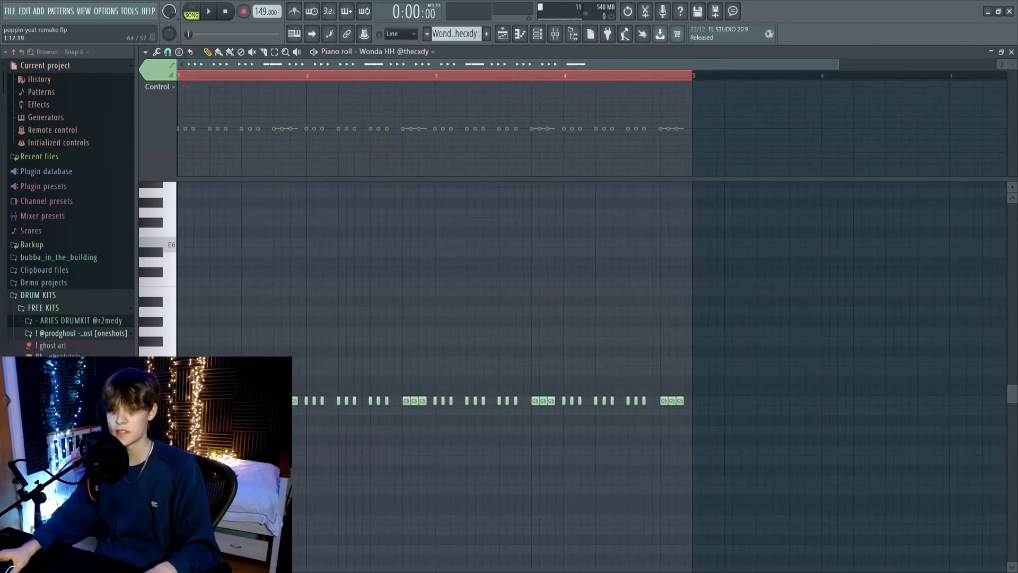
pyautogui.press('space')
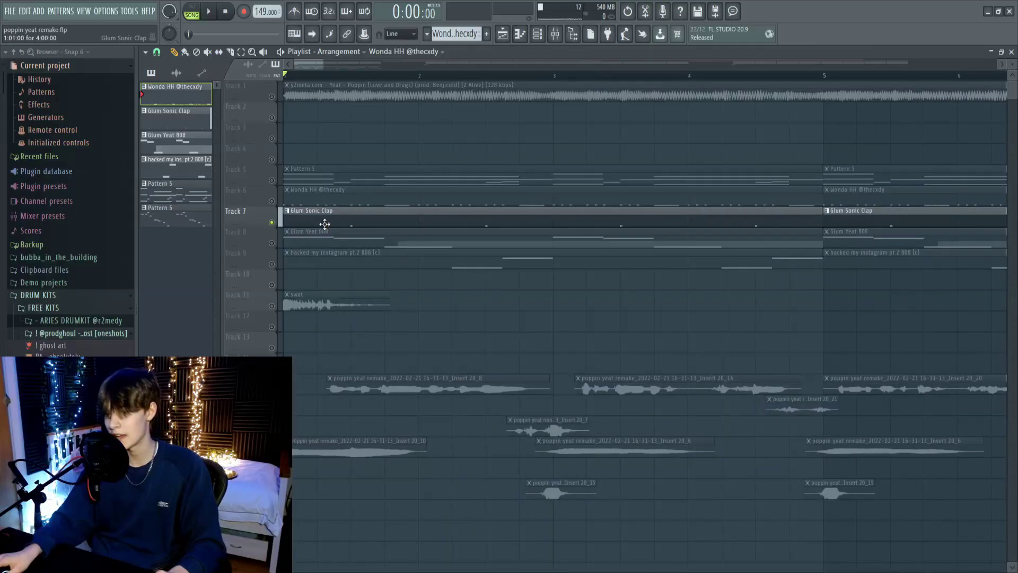
# - Select and play the Glum Sonic Clap notes and pan points, then open the Glum Yeat 808 pattern
pyautogui.doubleClick(324, 224)
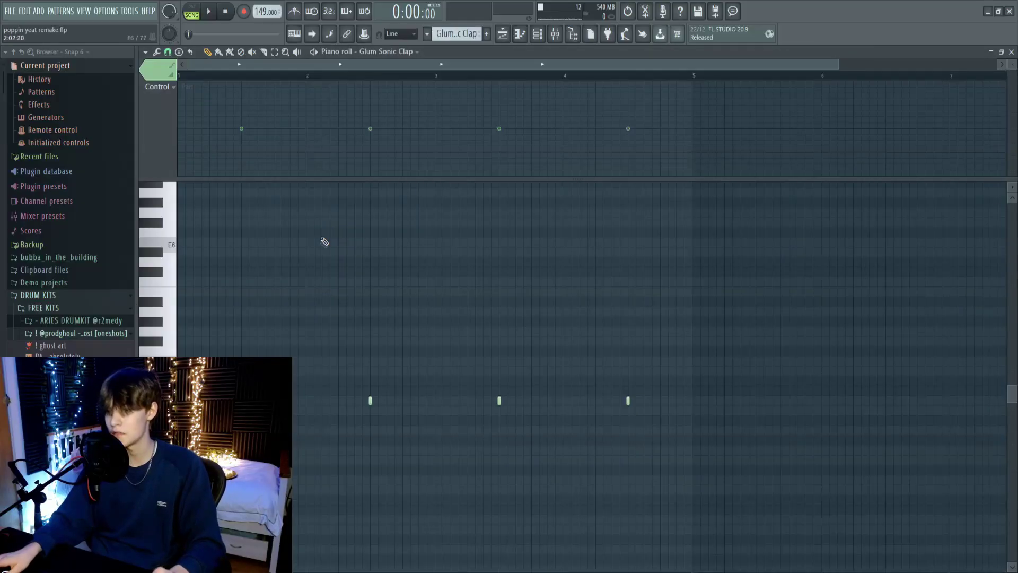
pyautogui.scroll(-2, 318, 250)
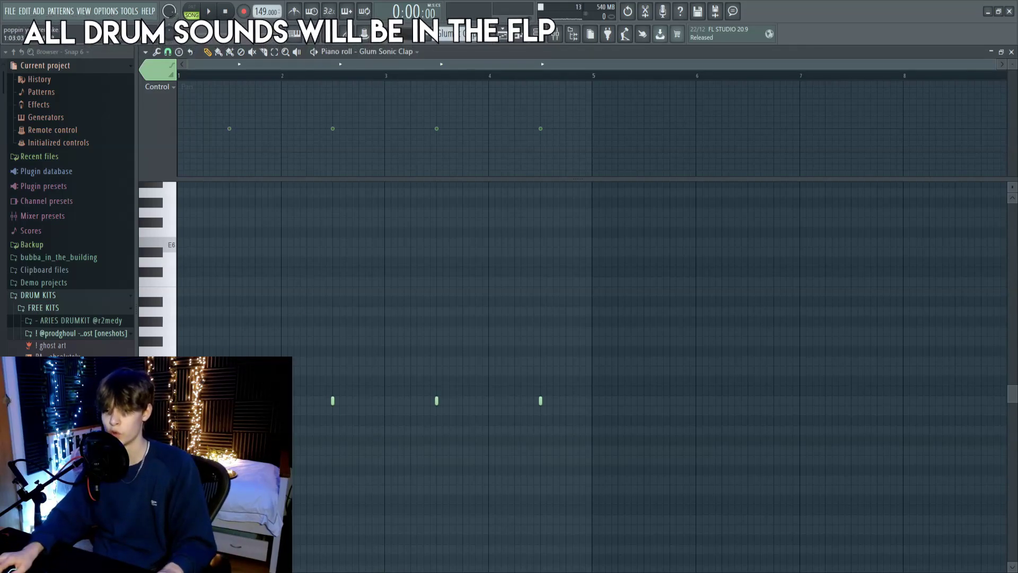
pyautogui.moveTo(302, 348); pyautogui.dragTo(391, 431)
pyautogui.moveTo(369, 341); pyautogui.dragTo(548, 426)
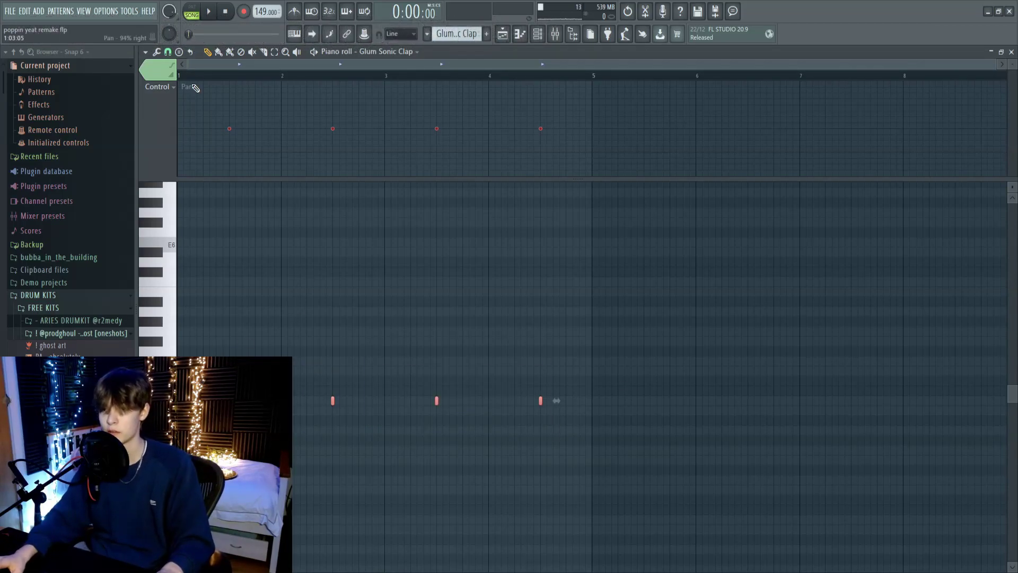
pyautogui.press('space')
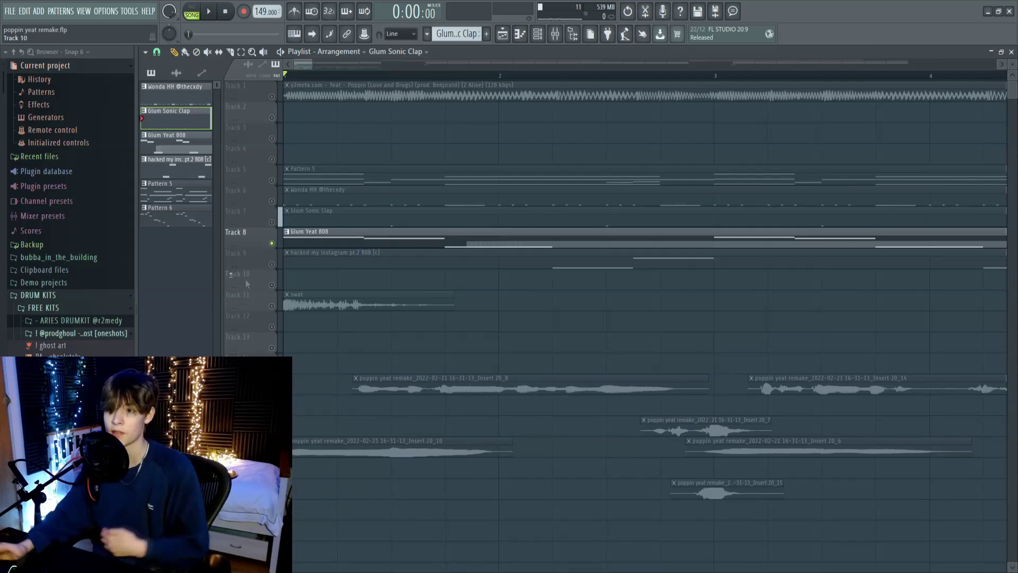
pyautogui.doubleClick(341, 233)
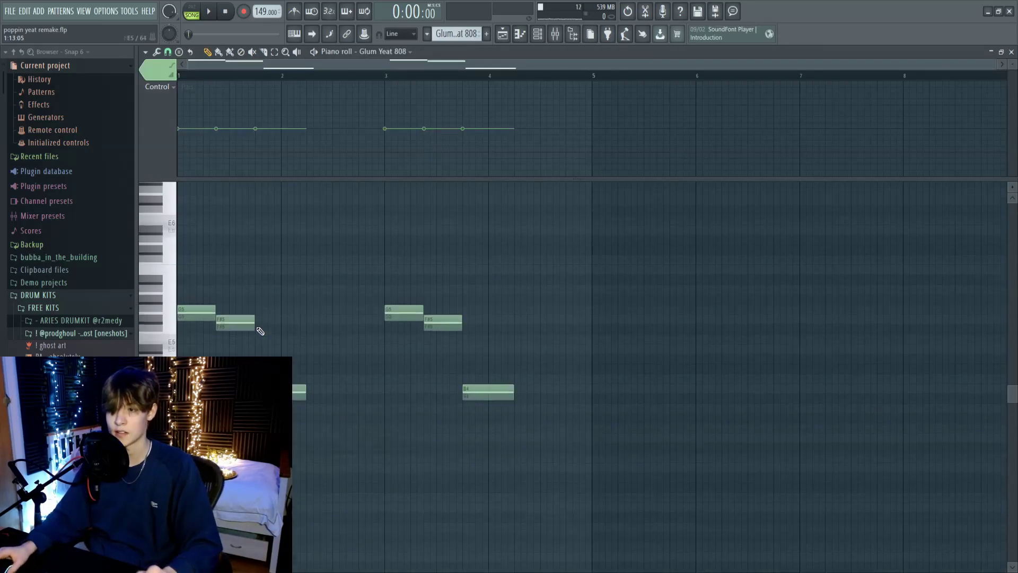
# - Play the Glum Yeat 808 pattern, solo Track 9's second 808, then play the drum and 808 arrangement
pyautogui.press('space')
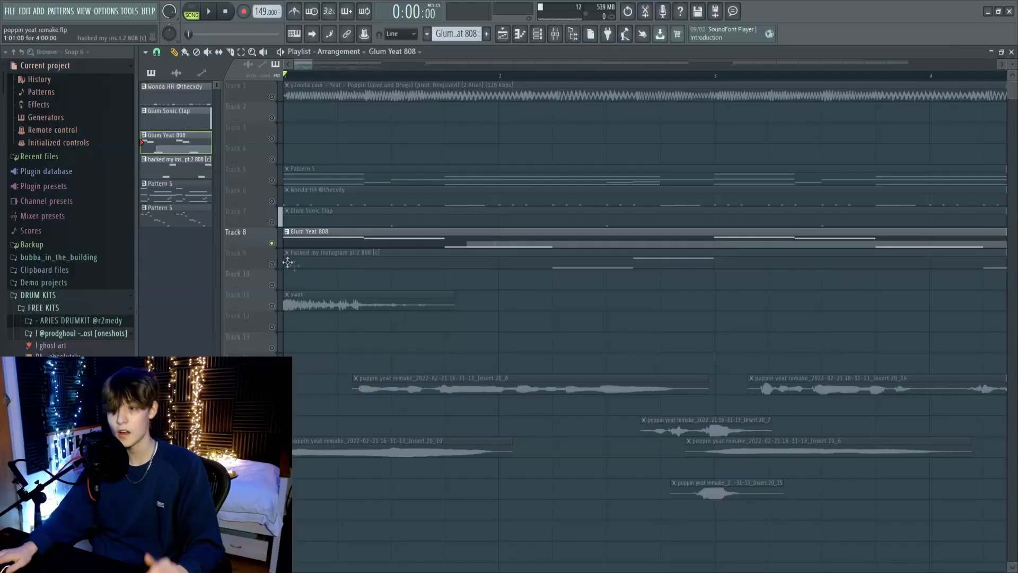
pyautogui.rightClick(273, 264)
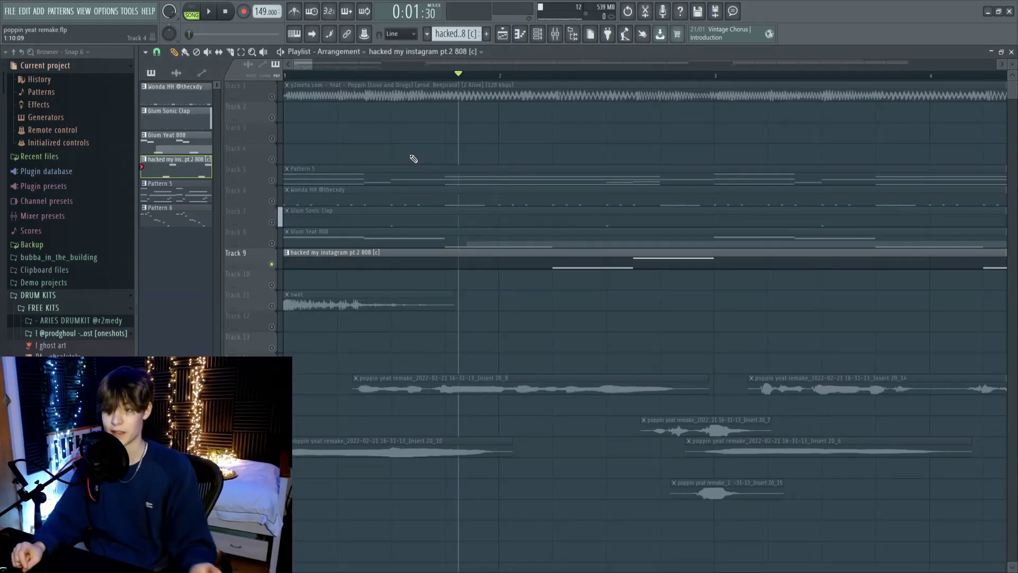
pyautogui.press('F9')
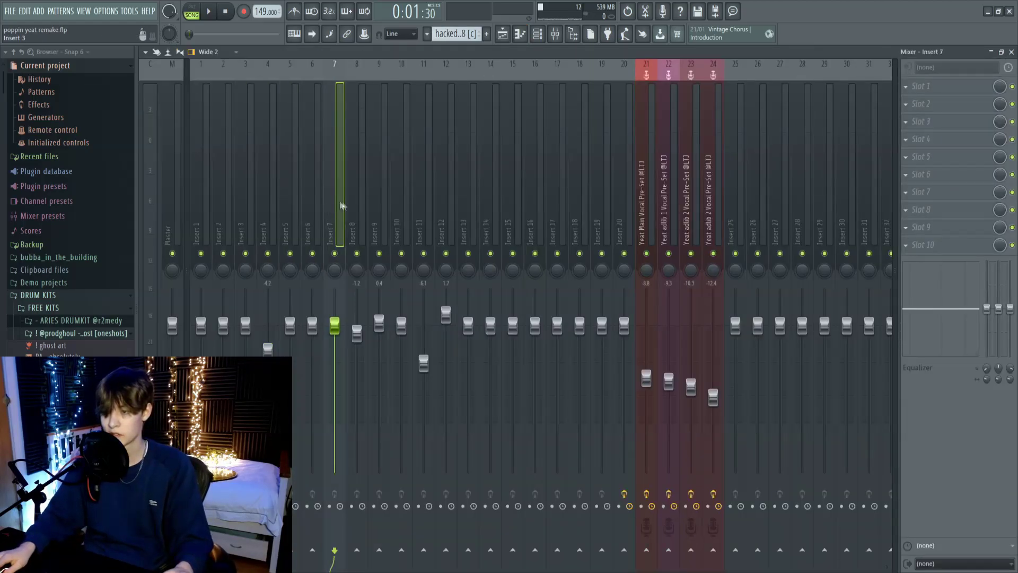
pyautogui.press('F9')
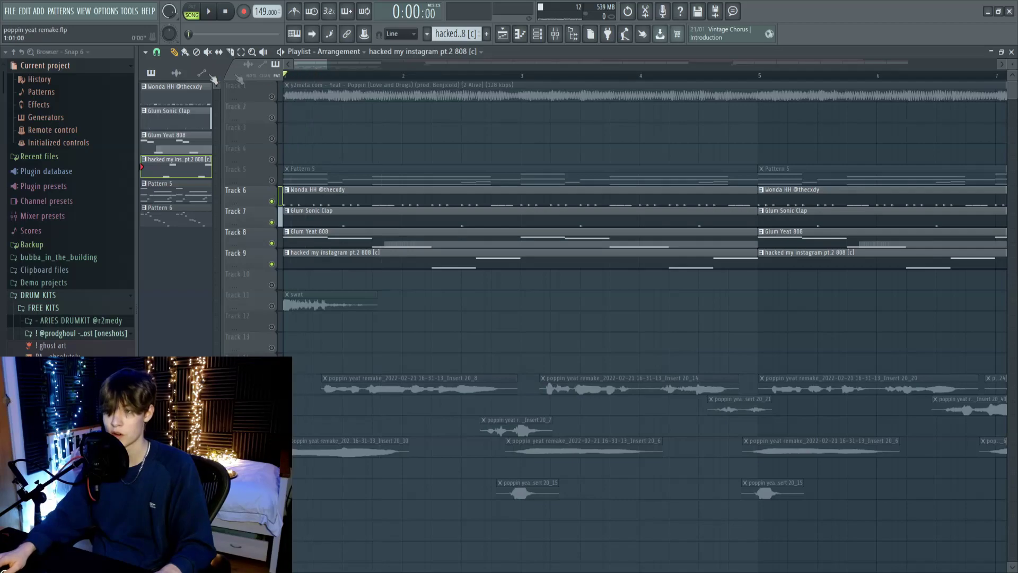
pyautogui.press('space')
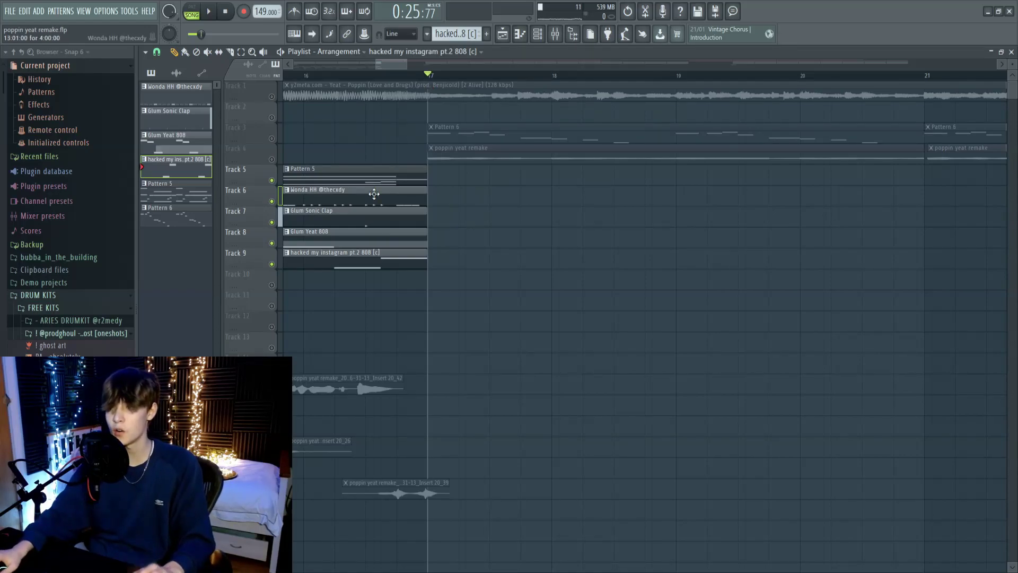
# - Solo Track 5's Pattern 5, then switch the solo to Track 4's poppin yeat remake clips
pyautogui.hscroll(-8, 374, 194)
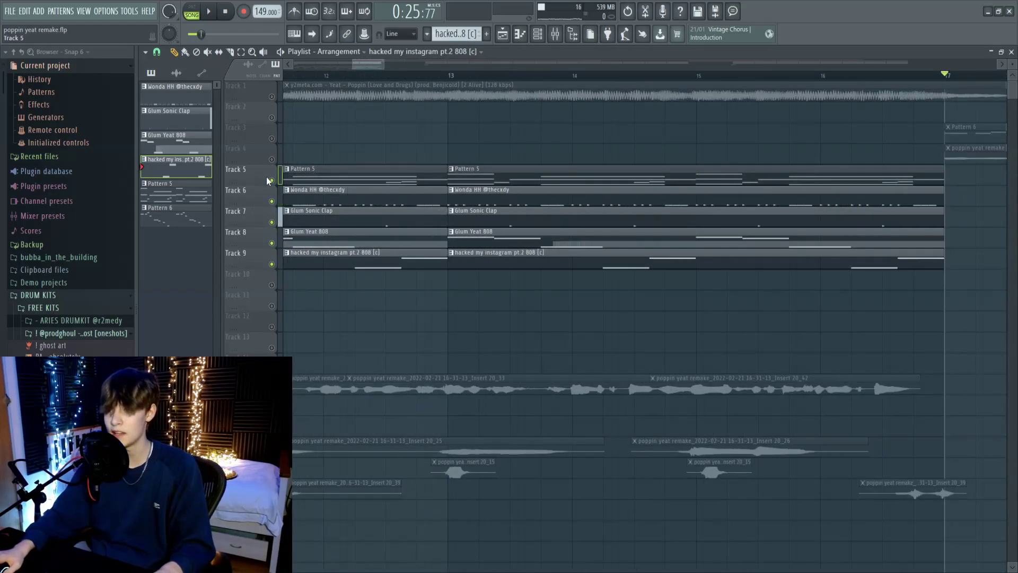
pyautogui.keyDown('ctrl'); pyautogui.click(272, 180); pyautogui.keyUp('ctrl')
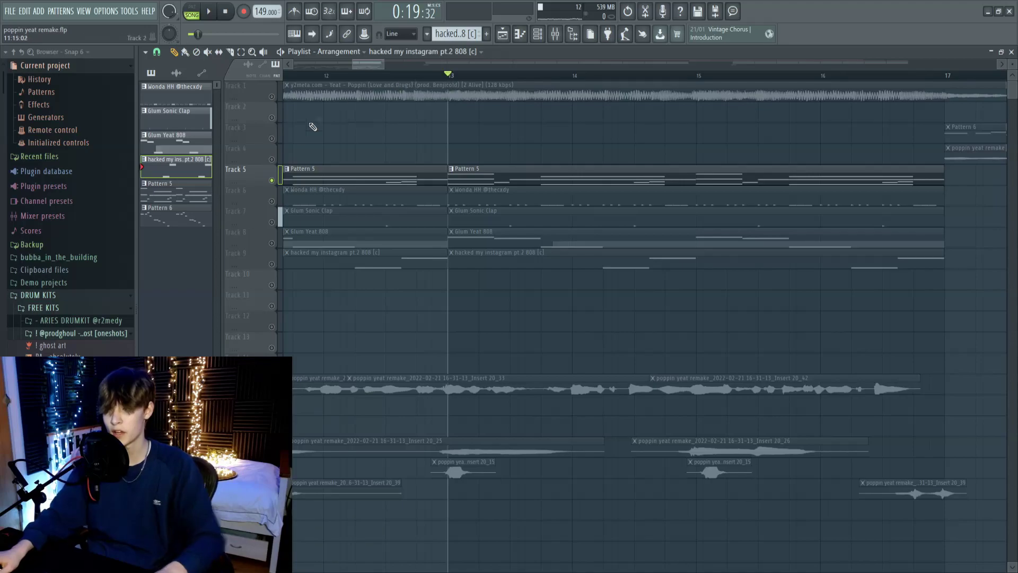
pyautogui.hscroll(6, 313, 127)
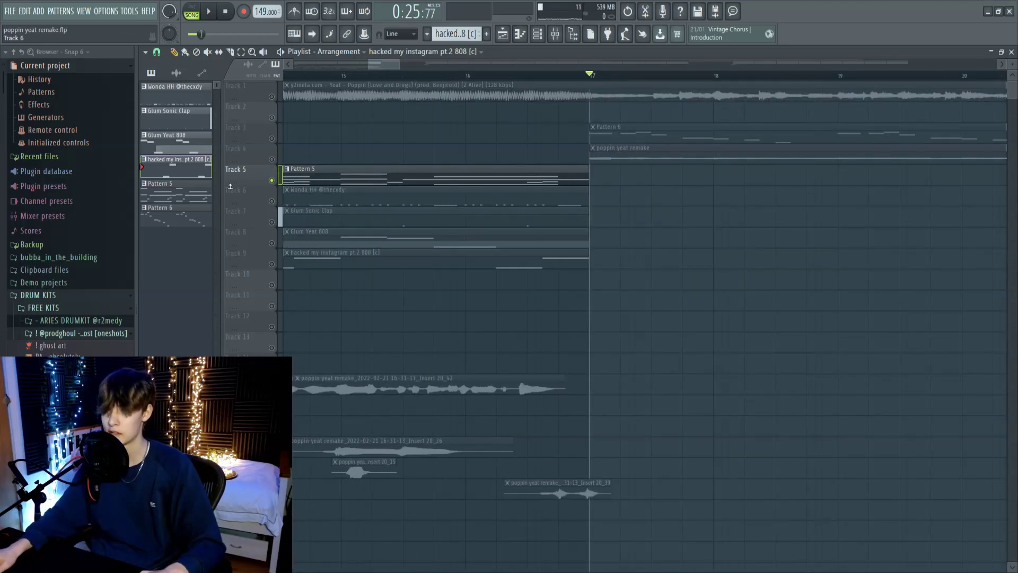
pyautogui.keyDown('ctrl'); pyautogui.click(271, 159); pyautogui.keyUp('ctrl')
pyautogui.scroll(-3, 391, 214)
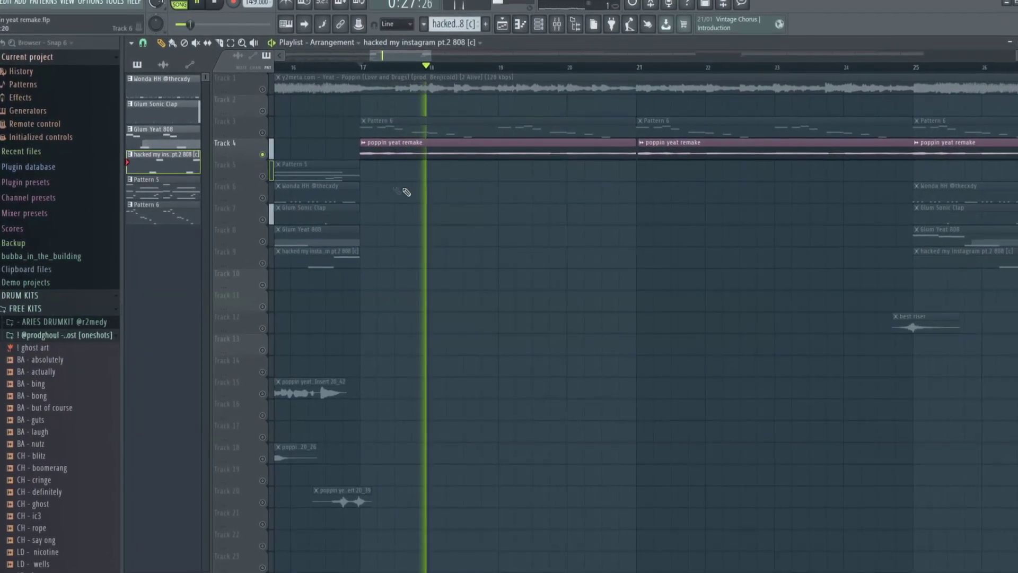
pyautogui.scroll(3, 391, 186)
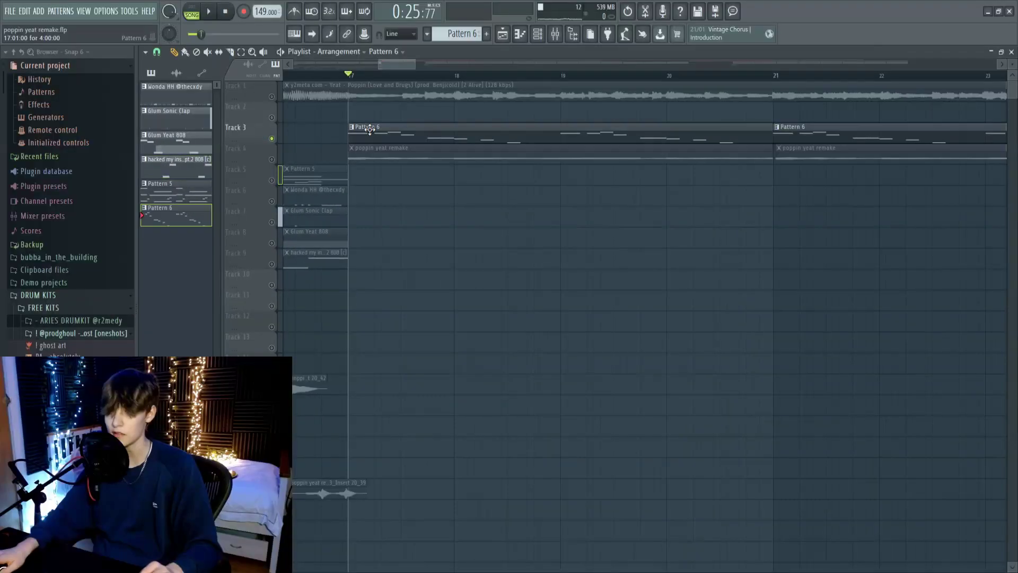
# - Open Pattern 6 and the Xpand!2 lead, audition note B4, and play the lead back
pyautogui.doubleClick(370, 130)
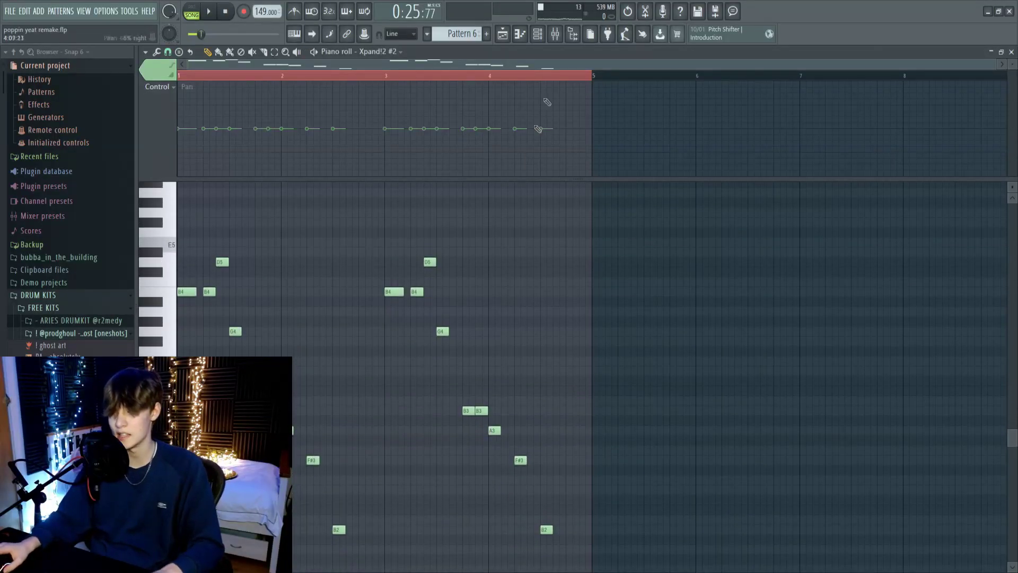
pyautogui.press('F6')
pyautogui.click(472, 325)
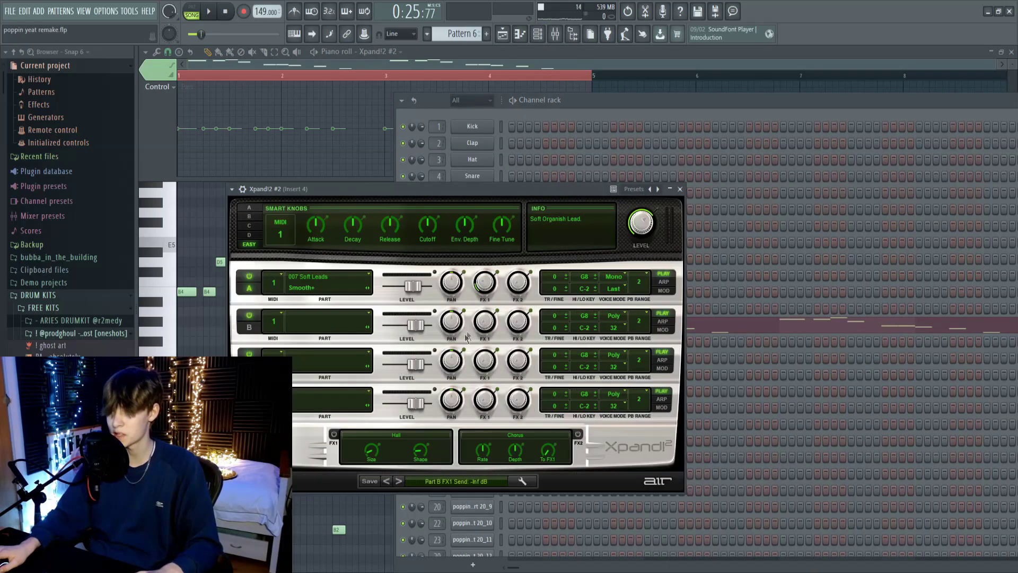
pyautogui.click(165, 293)
pyautogui.press('space')
pyautogui.scroll(-2, 154, 353)
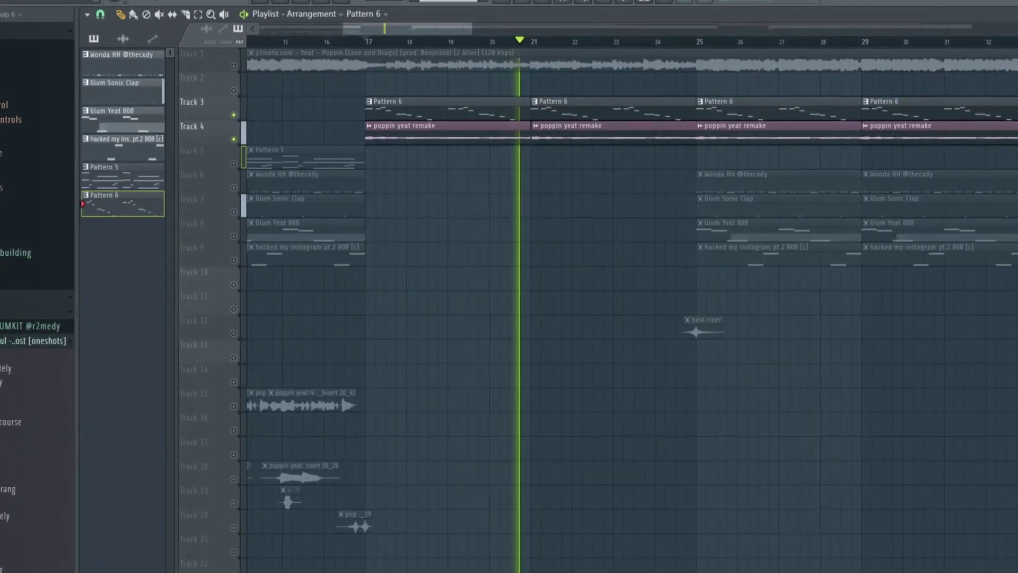
pyautogui.moveTo(506, 205); pyautogui.dragTo(408, 137)
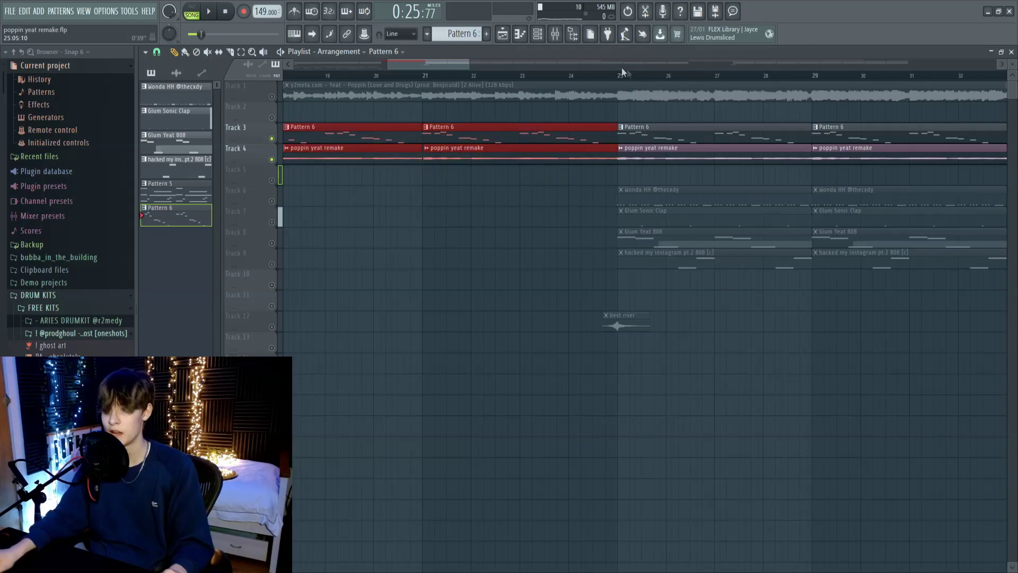
pyautogui.scroll(-5, 614, 75)
pyautogui.moveTo(466, 270); pyautogui.dragTo(284, 206)
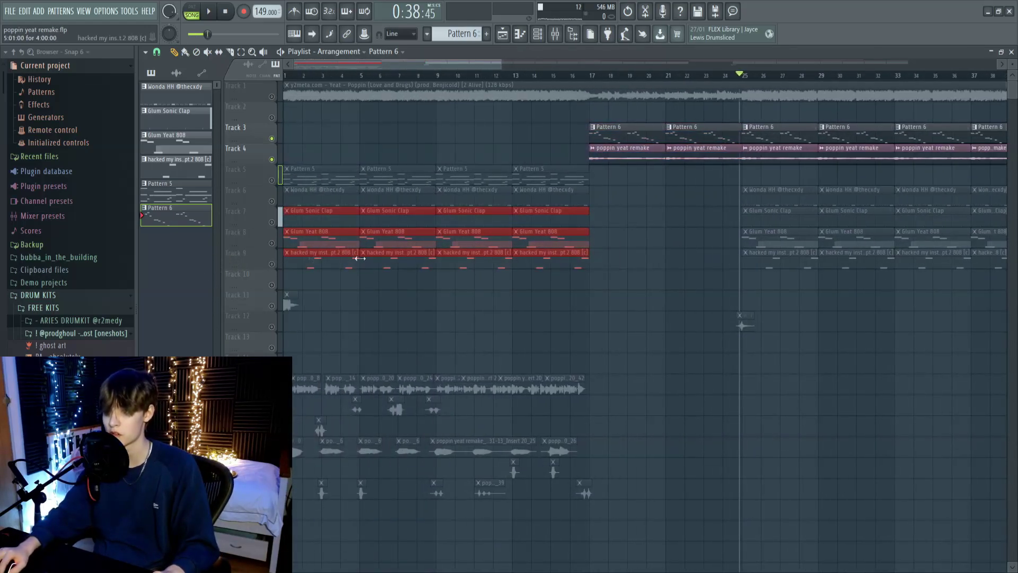
pyautogui.scroll(-3, 681, 246)
pyautogui.moveTo(921, 329); pyautogui.dragTo(280, 95)
pyautogui.scroll(3, 356, 76)
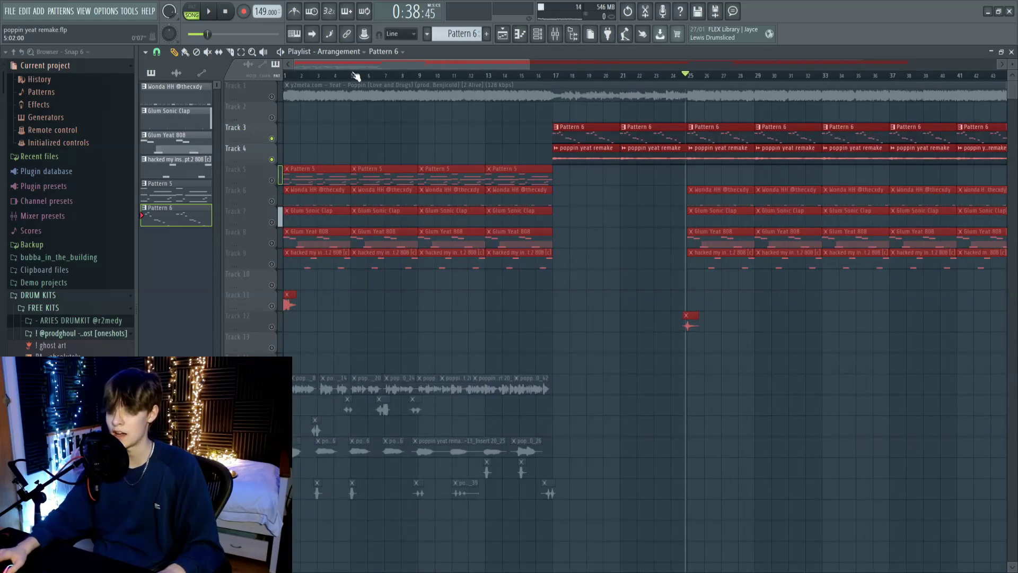
pyautogui.scroll(3, 287, 144)
pyautogui.moveTo(286, 144); pyautogui.dragTo(843, 313)
pyautogui.moveTo(346, 144); pyautogui.dragTo(790, 262)
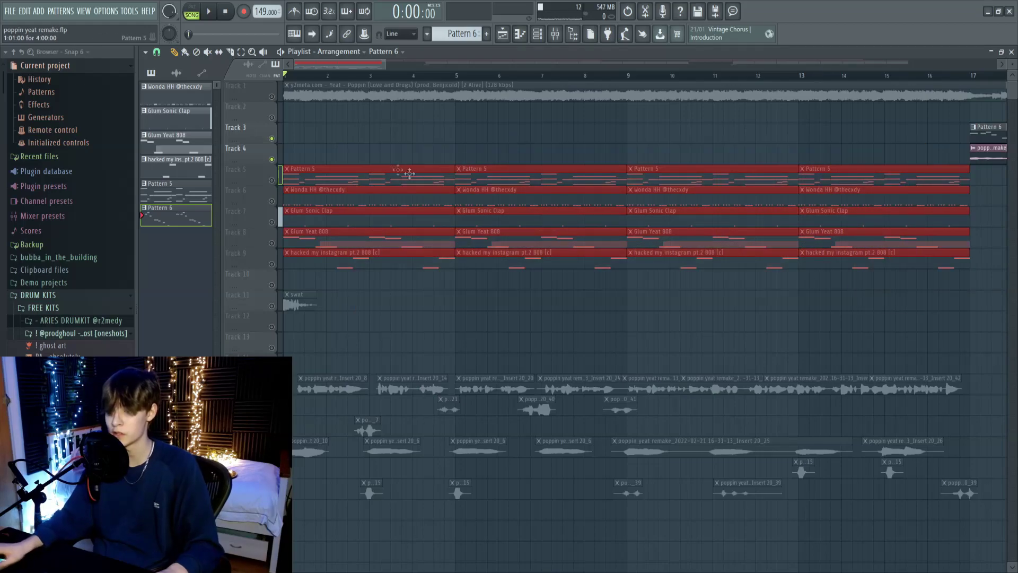
pyautogui.scroll(-4, 550, 246)
pyautogui.moveTo(762, 304); pyautogui.dragTo(548, 162)
pyautogui.scroll(2, 525, 175)
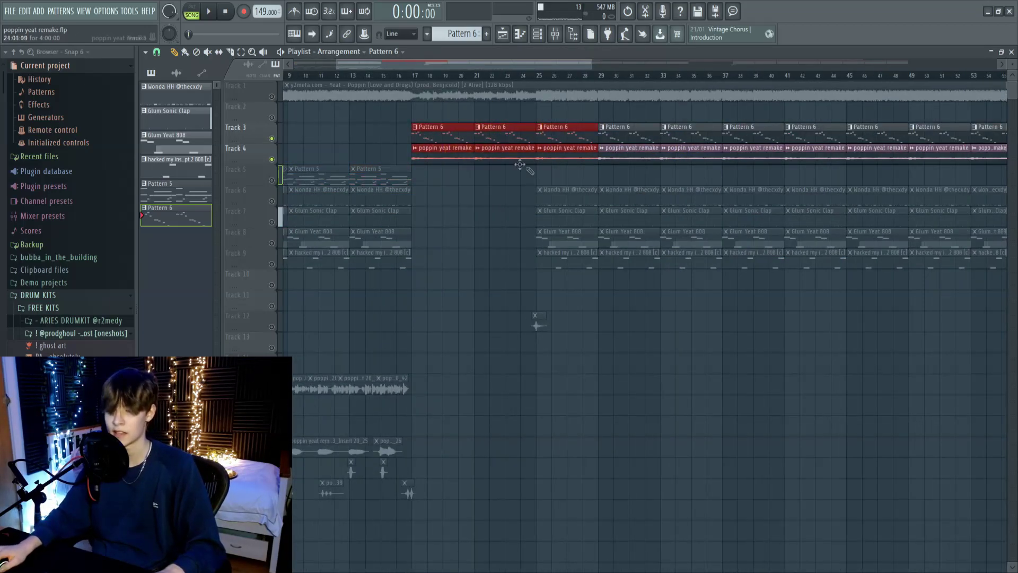
pyautogui.scroll(-3, 520, 213)
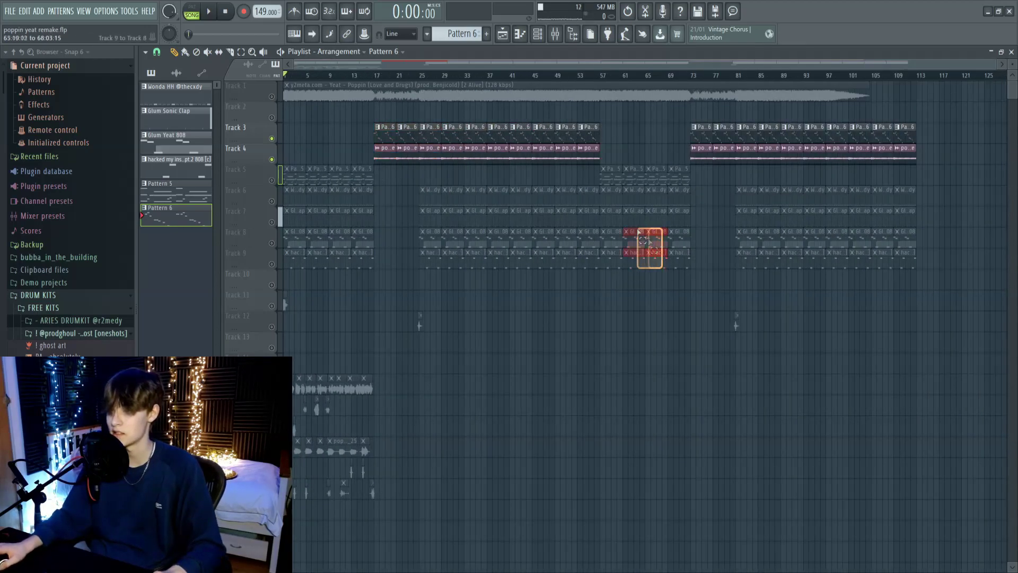
pyautogui.moveTo(639, 229); pyautogui.dragTo(673, 193)
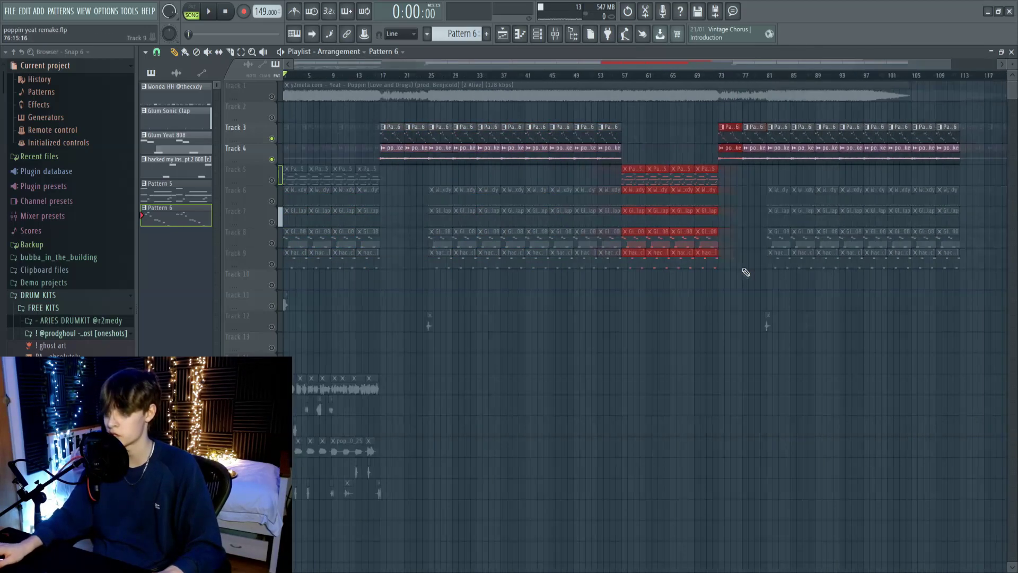
pyautogui.moveTo(926, 291); pyautogui.dragTo(690, 122)
pyautogui.scroll(5, 278, 311)
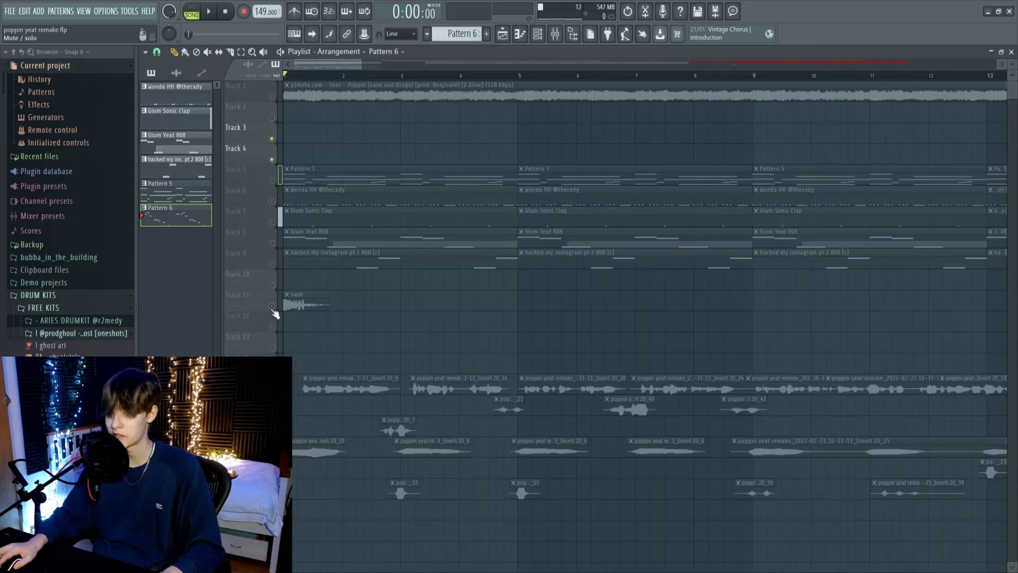
pyautogui.scroll(3, 272, 311)
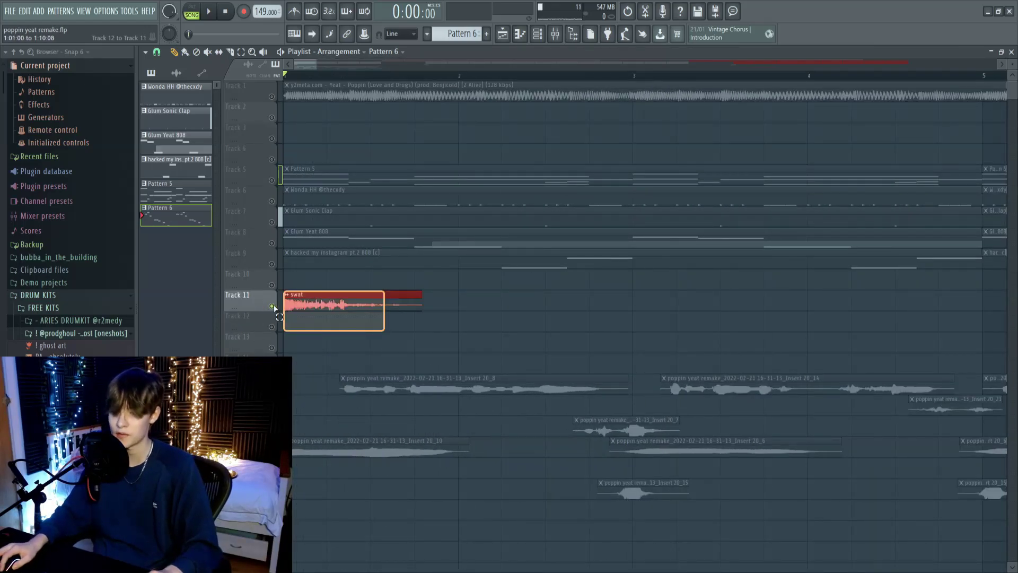
pyautogui.scroll(2, 275, 308)
pyautogui.doubleClick(308, 311)
pyautogui.press('space')
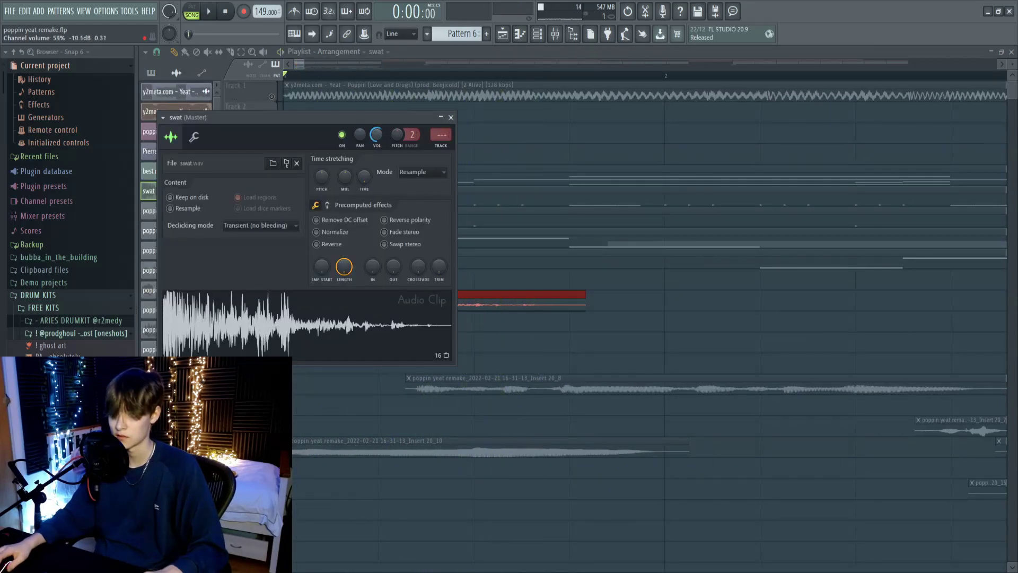
pyautogui.press('Escape')
pyautogui.scroll(-8, 680, 348)
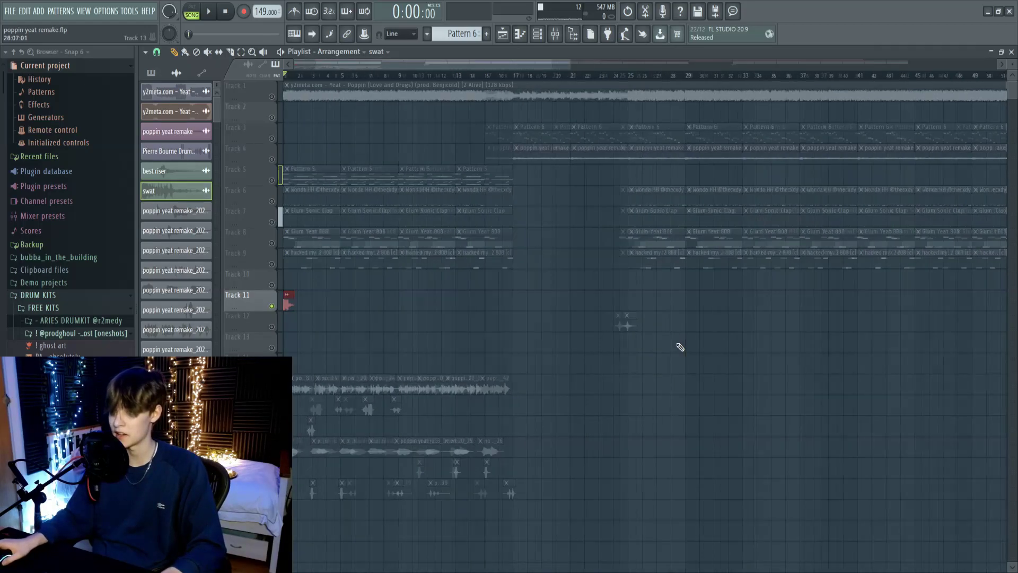
pyautogui.scroll(6, 681, 347)
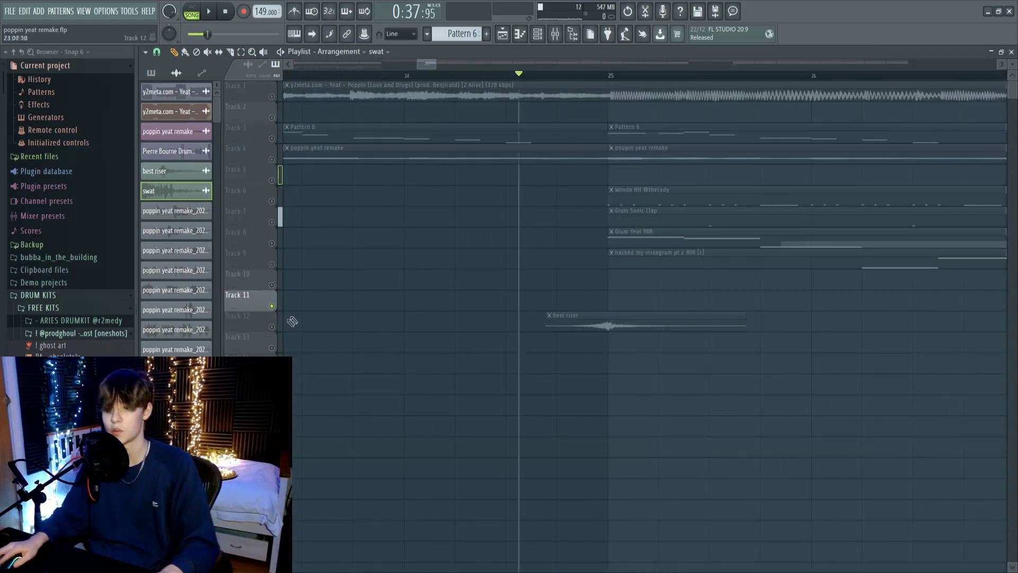
pyautogui.press('space')
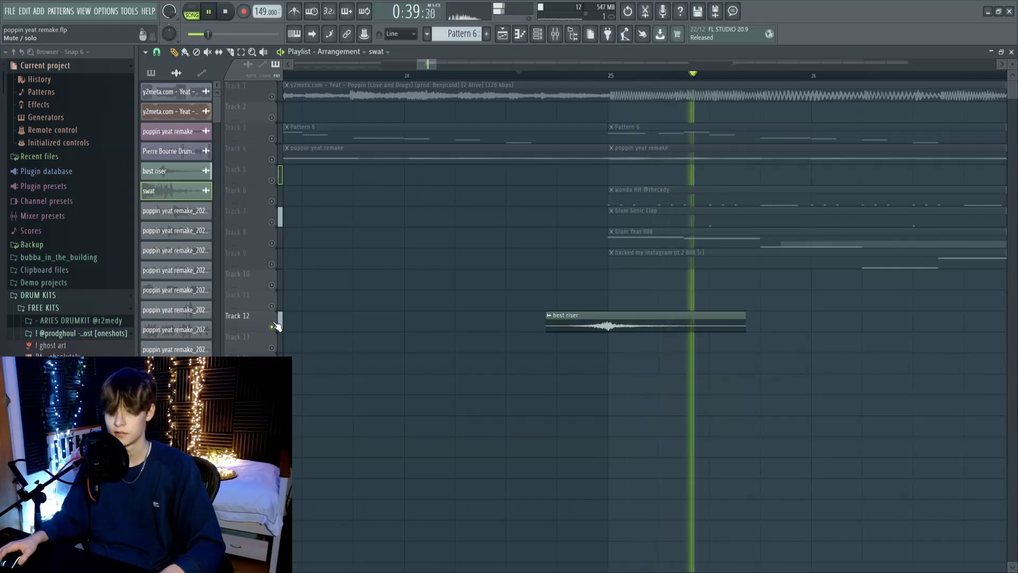
pyautogui.press('space')
pyautogui.scroll(-10, 393, 312)
pyautogui.scroll(4, 332, 364)
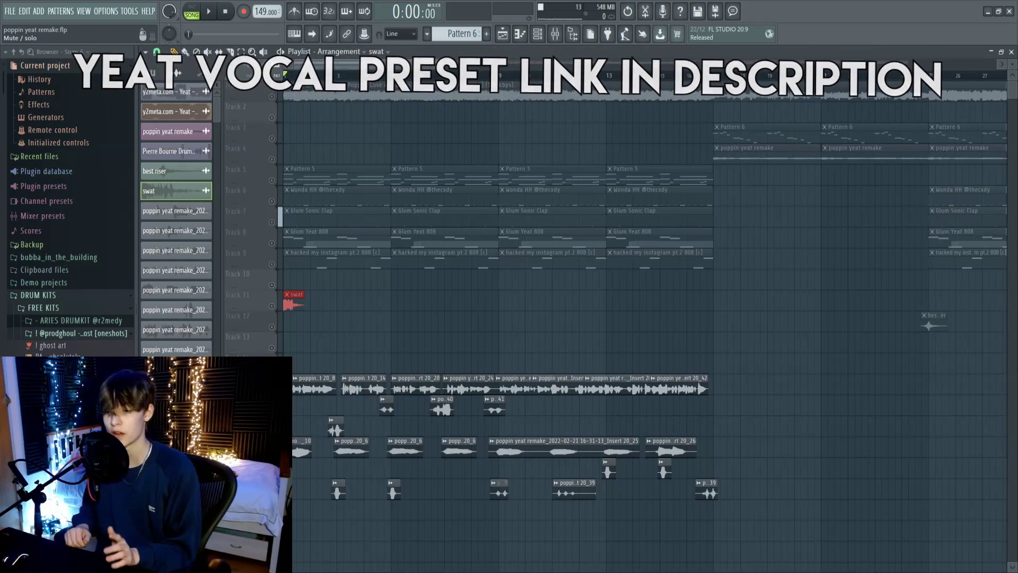
# - Select the vocal clips, unmute the drum, 808 and swat tracks, and play vocals dry then with effects
pyautogui.scroll(5, 310, 399)
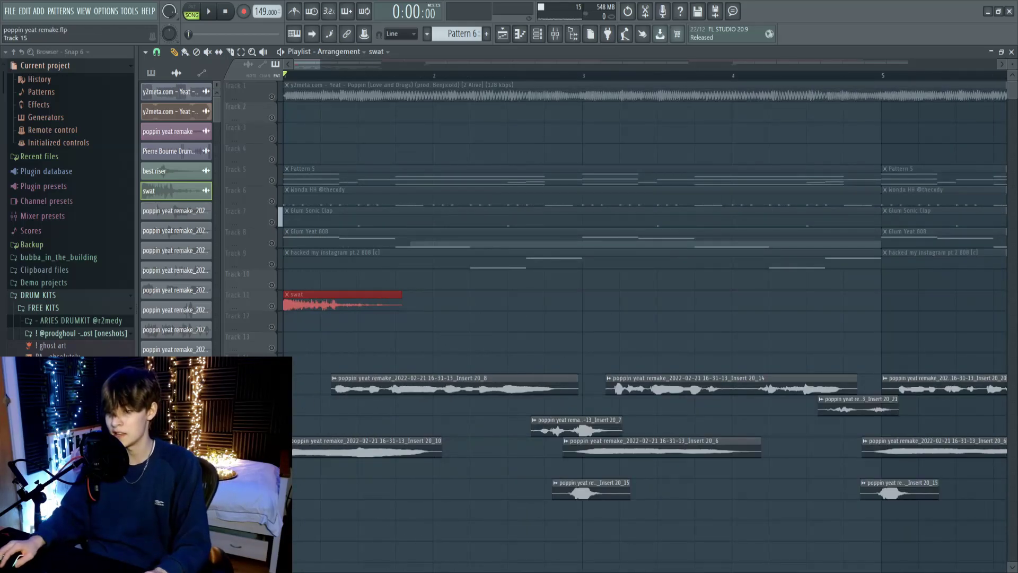
pyautogui.scroll(-5, 780, 516)
pyautogui.moveTo(779, 516); pyautogui.dragTo(294, 371)
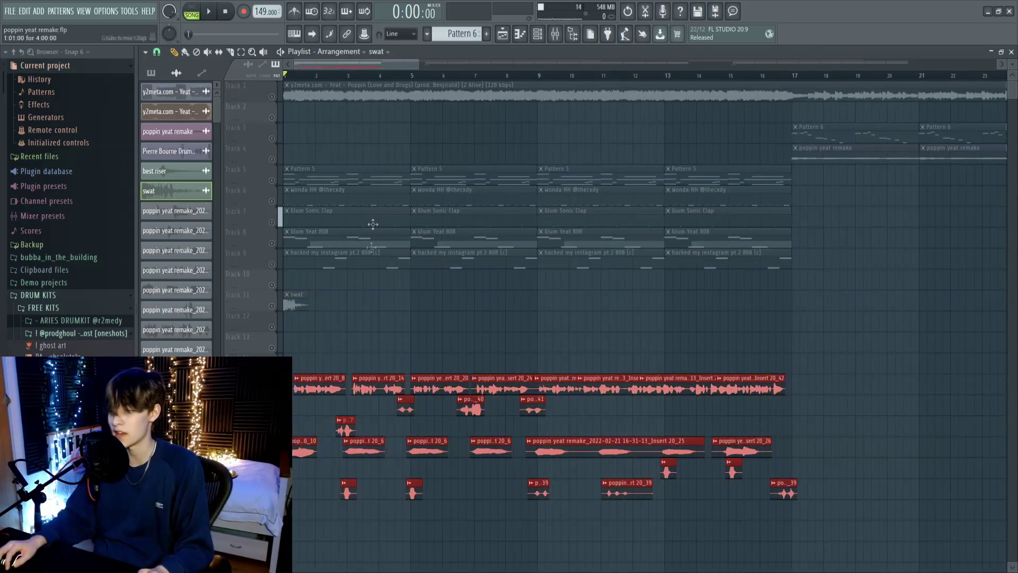
pyautogui.scroll(2, 243, 181)
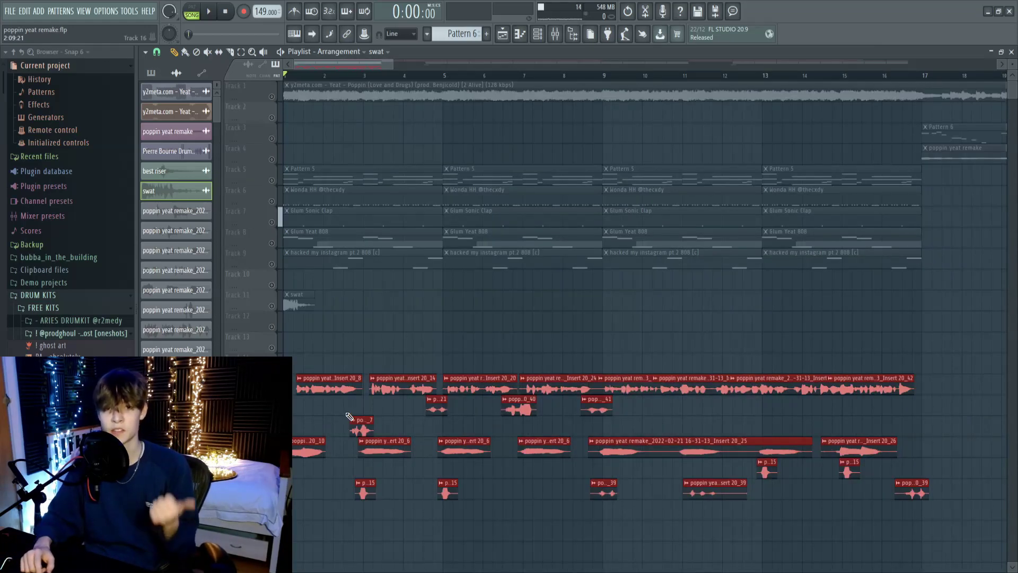
pyautogui.hotkey('ctrl', 'z')
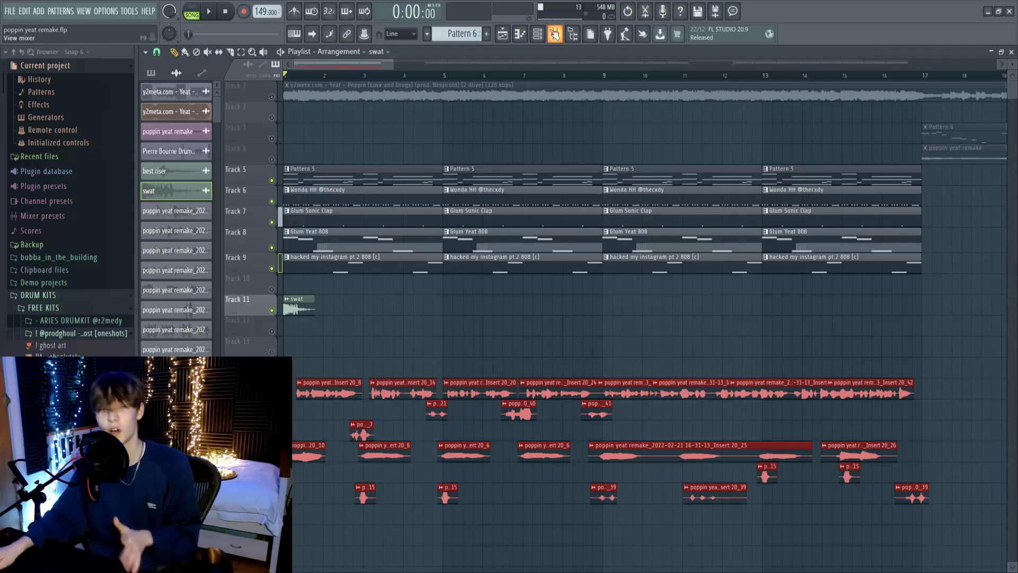
pyautogui.press('space')
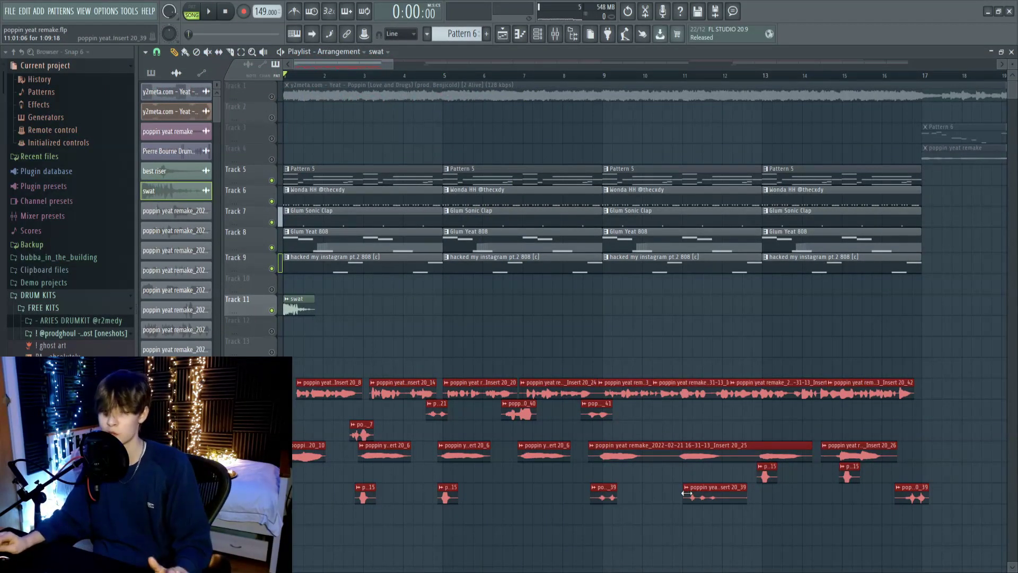
pyautogui.press('space')
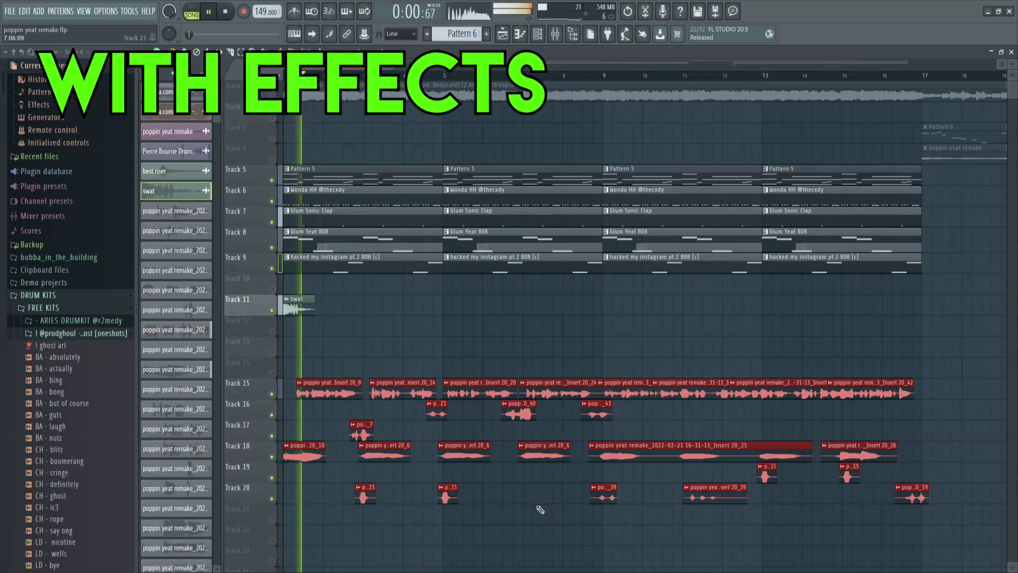